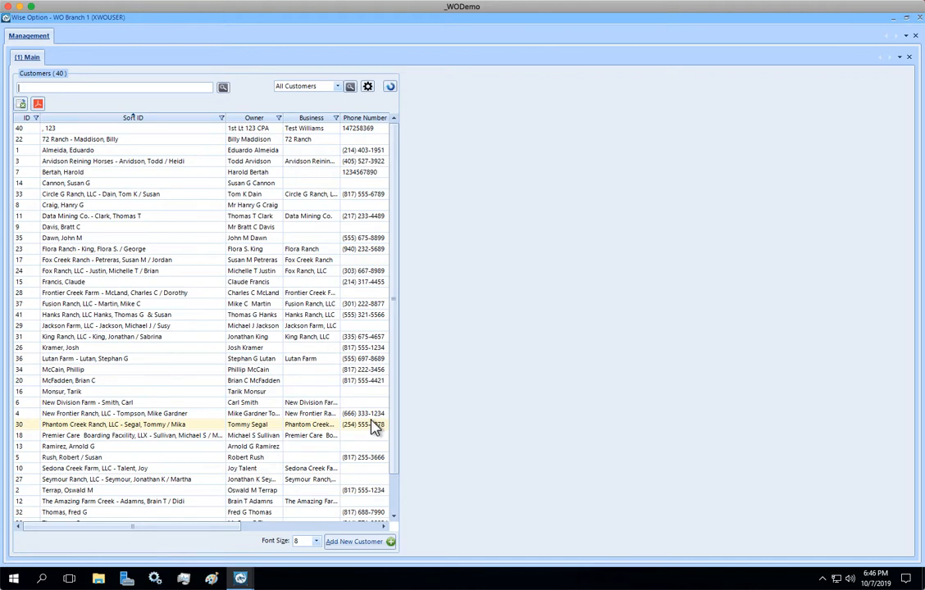
Create a new customer list query named Balance and mark it as a favorite query.
click(281, 361)
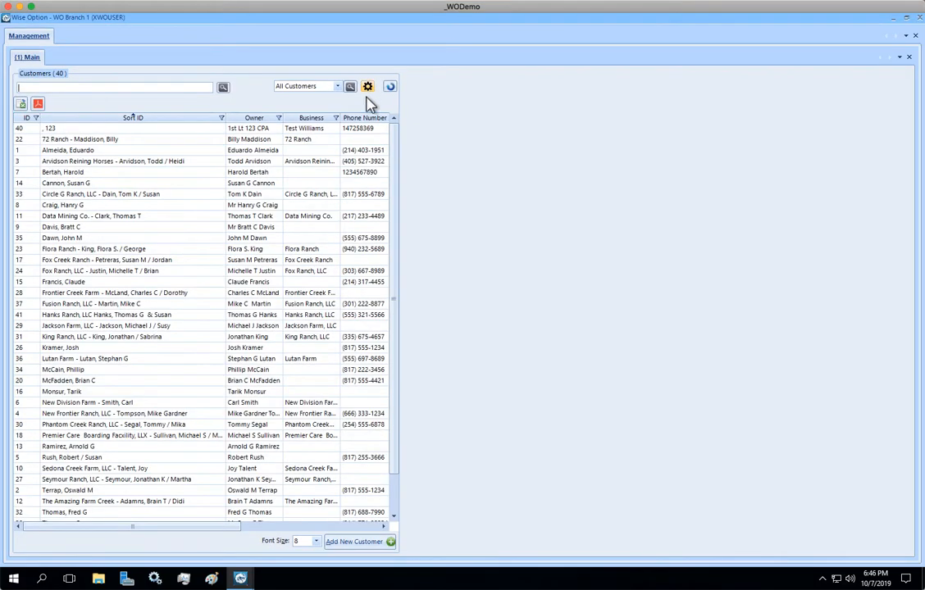
click(350, 88)
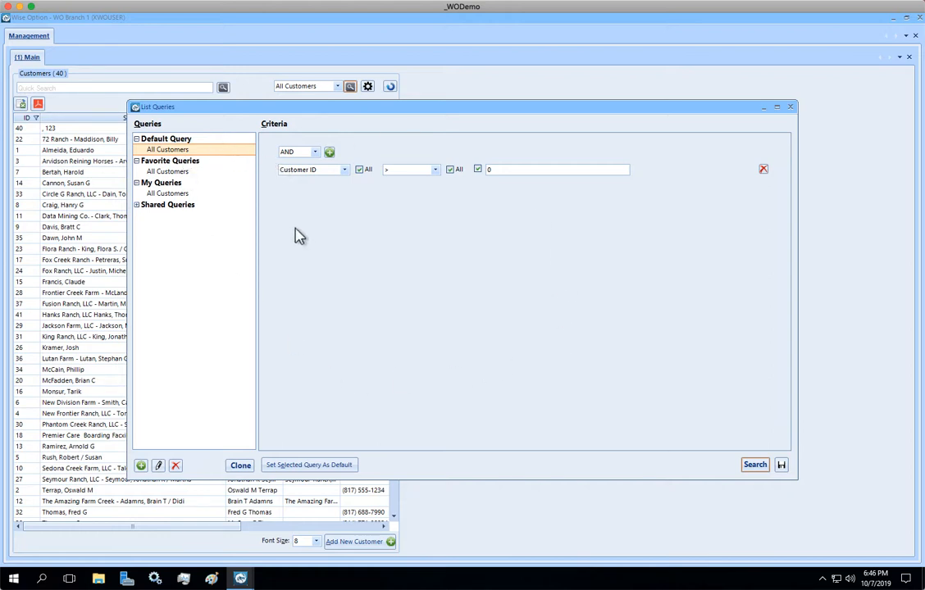
click(176, 193)
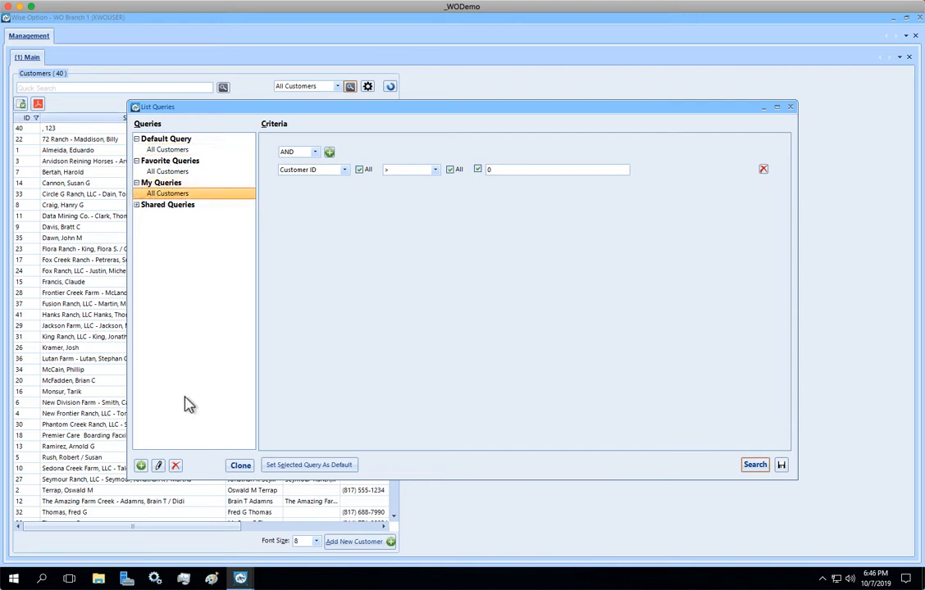
click(141, 466)
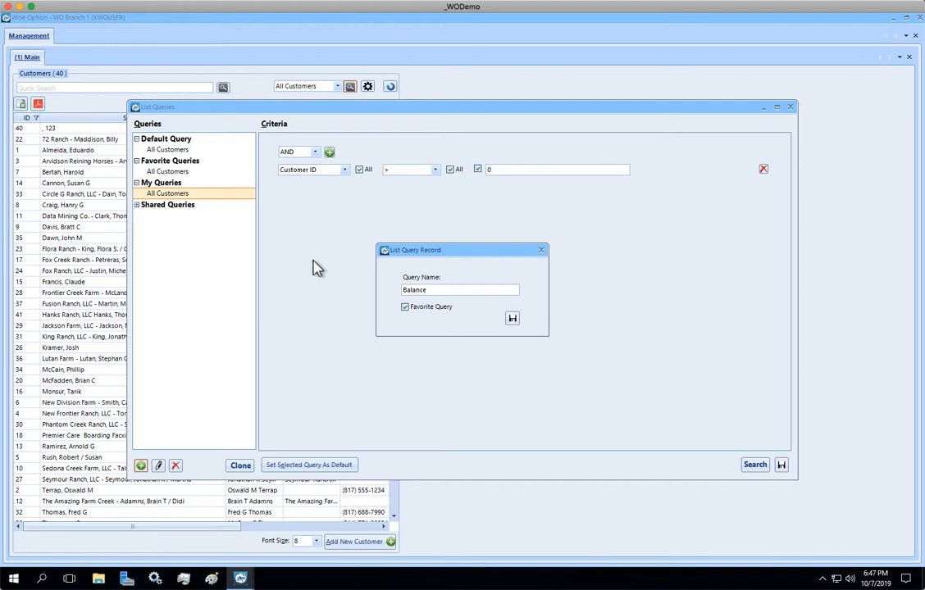
click(513, 319)
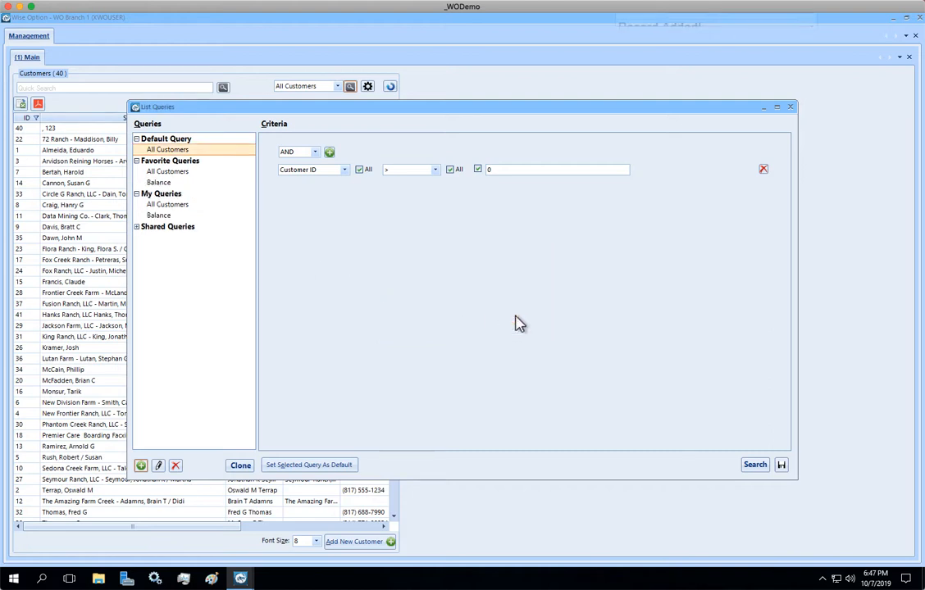
Set the first criterion of the Balance query under My Queries to Active = Active.
click(159, 216)
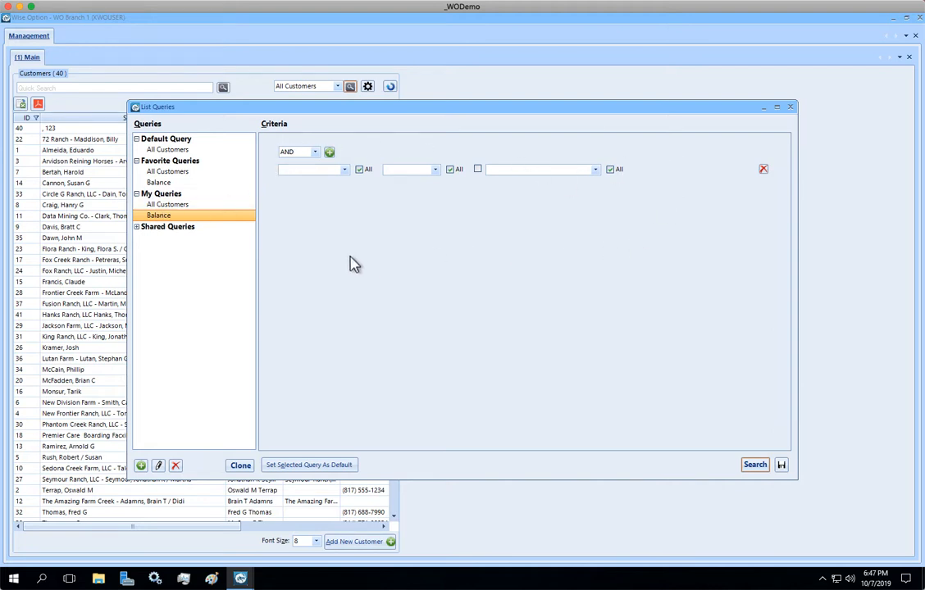
click(318, 170)
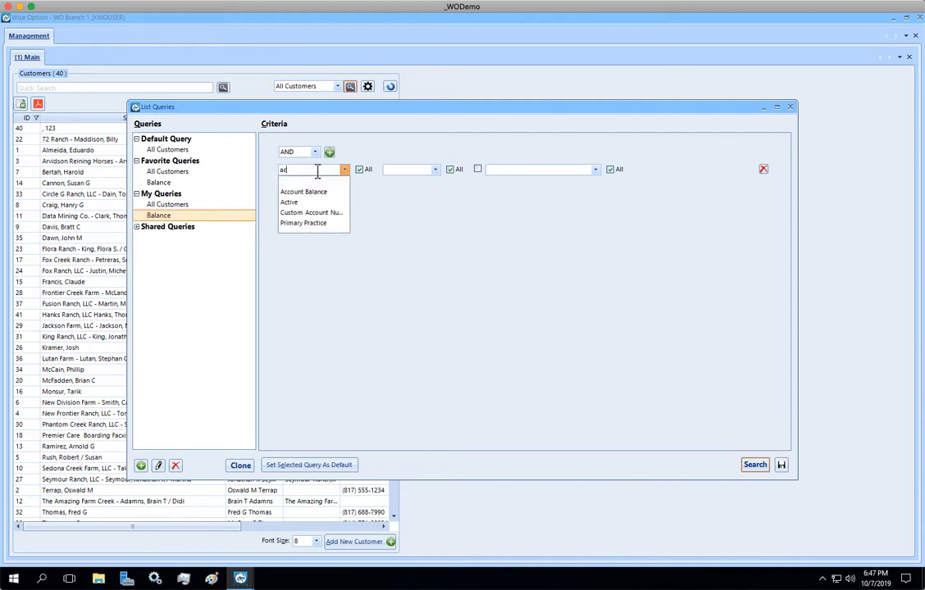
click(290, 203)
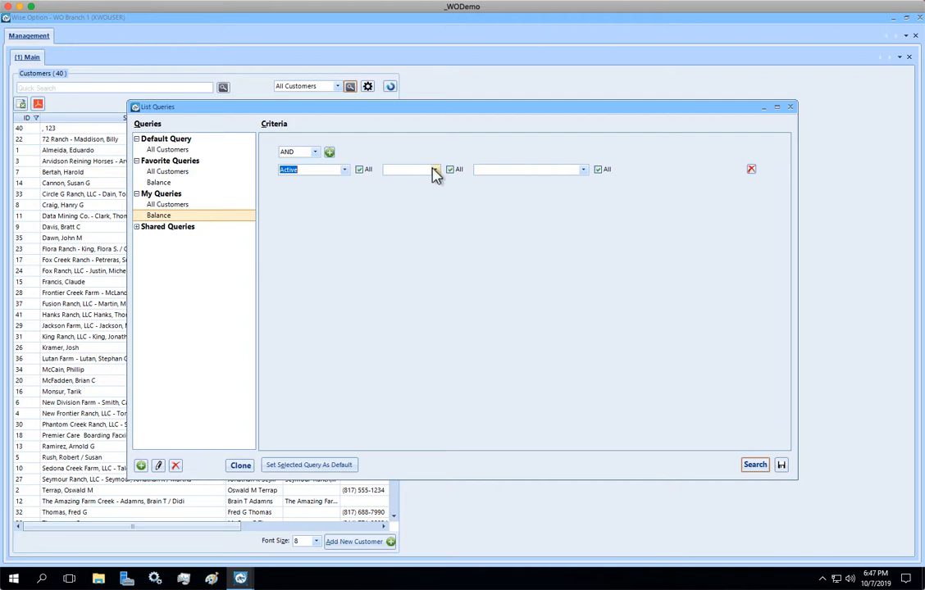
click(435, 170)
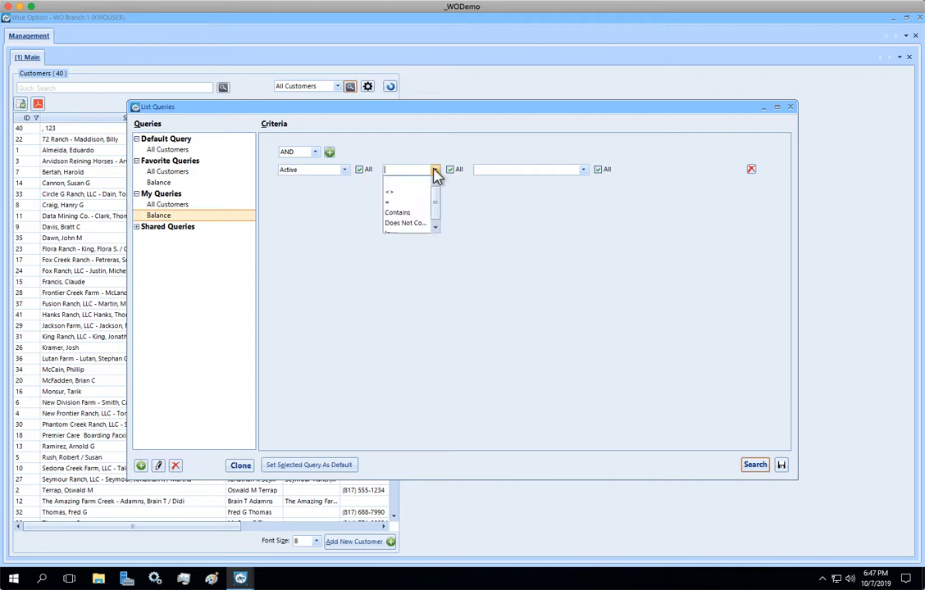
click(394, 202)
click(595, 170)
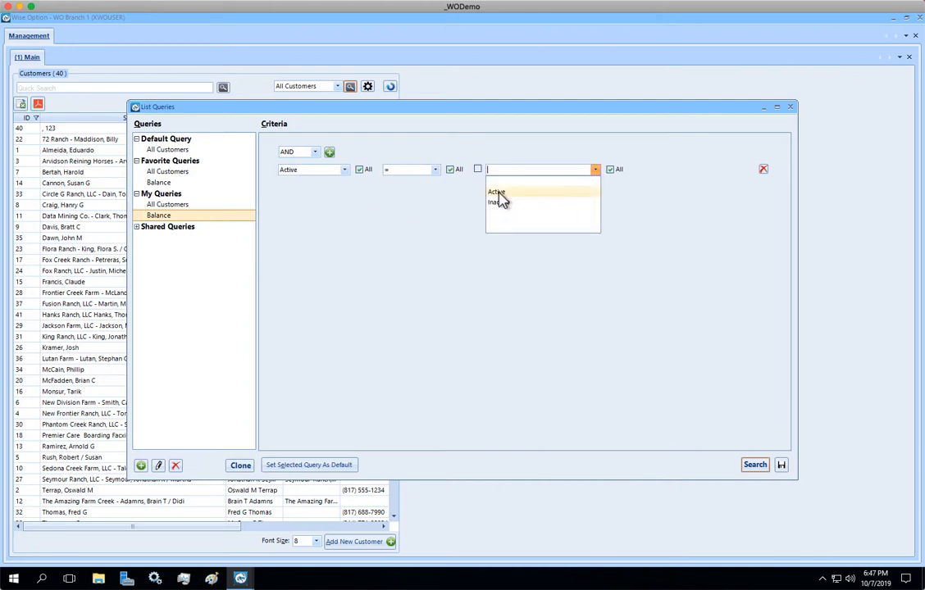
click(456, 182)
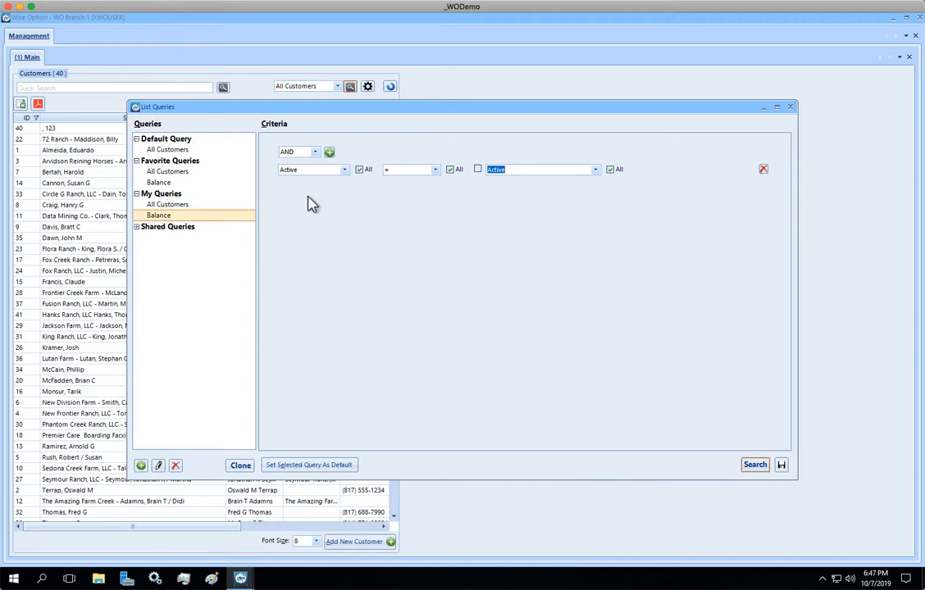
Add a second AND criterion to the Balance query requiring Account Balance <> 0.
click(329, 154)
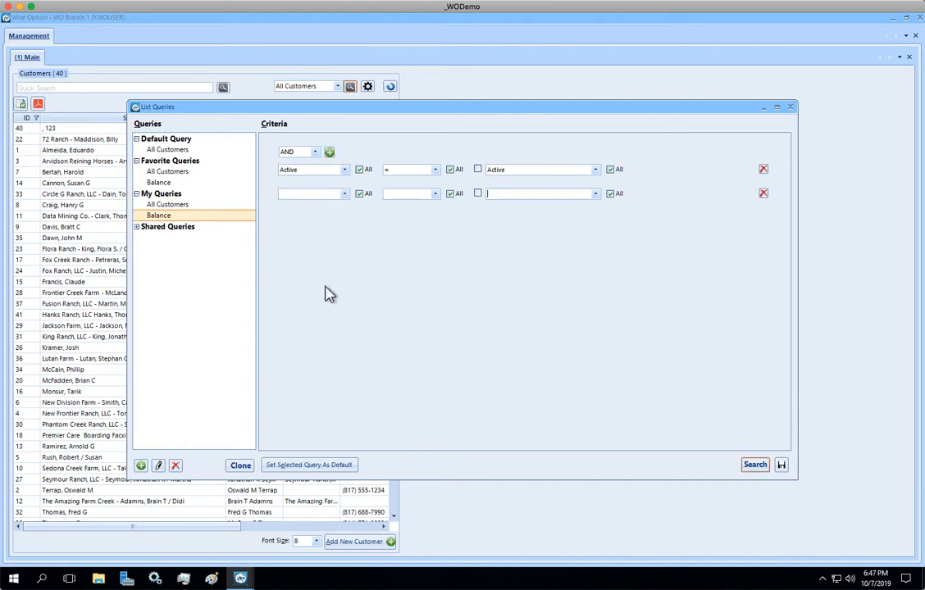
click(345, 195)
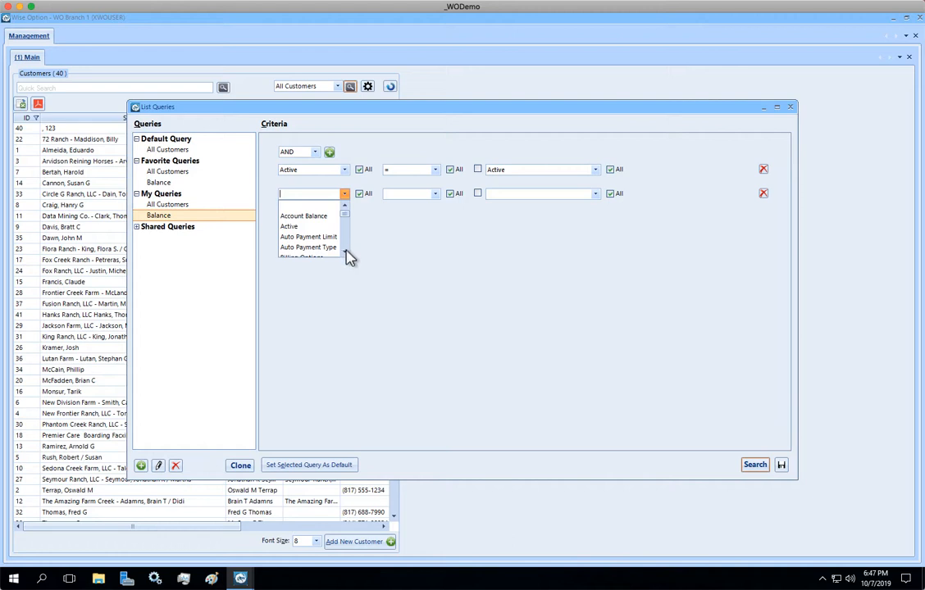
scroll(345, 256, down, 3)
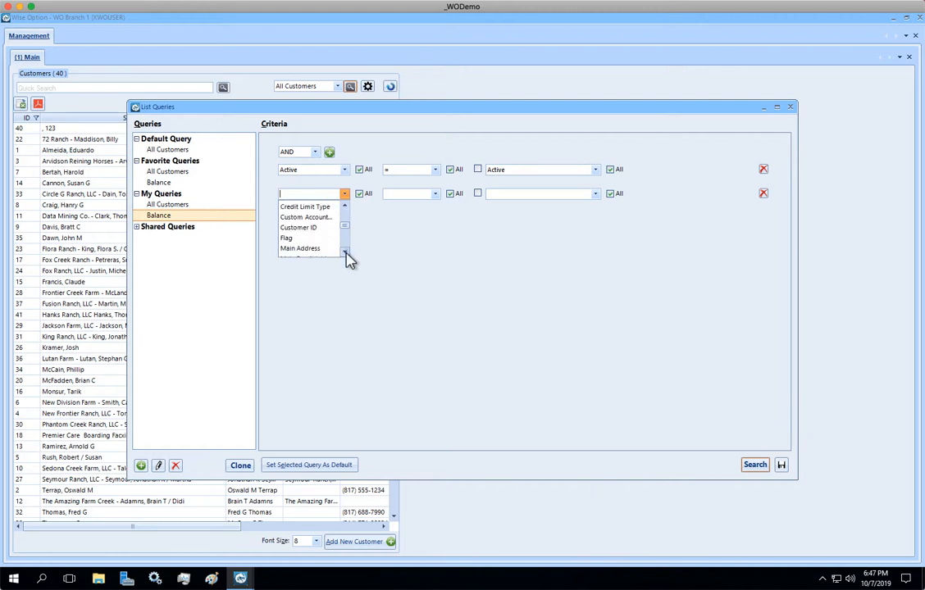
scroll(347, 259, down, 3)
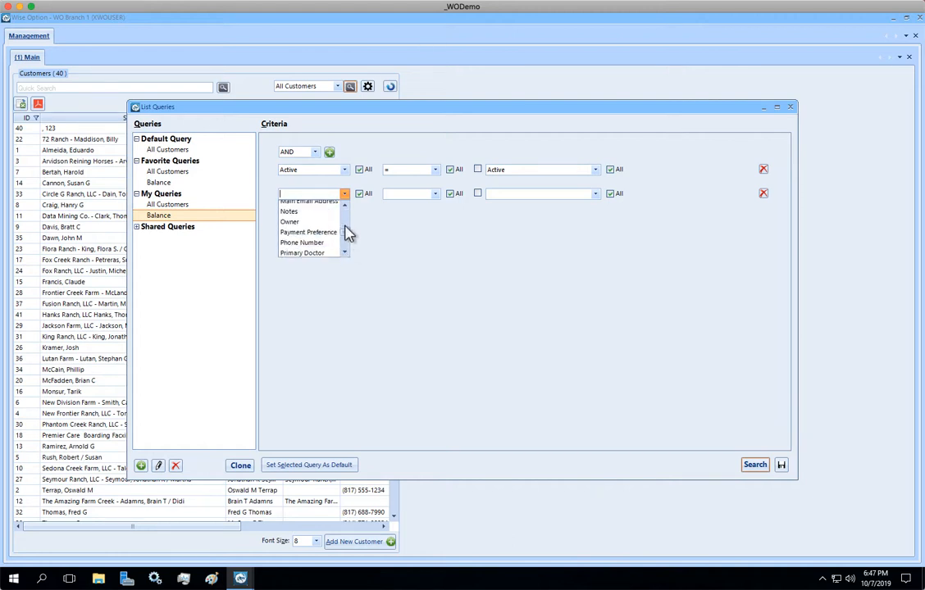
drag(348, 234, 347, 218)
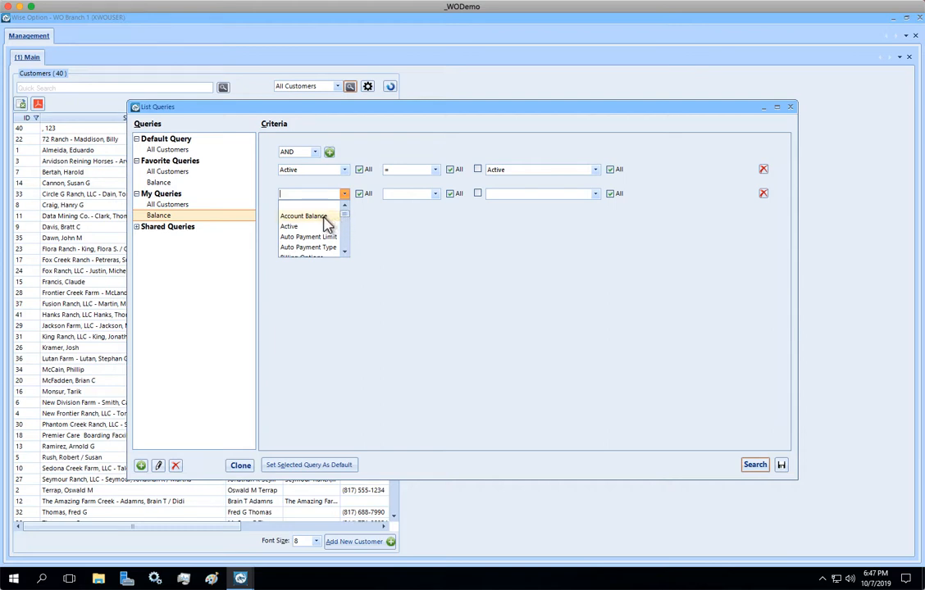
click(320, 216)
click(436, 194)
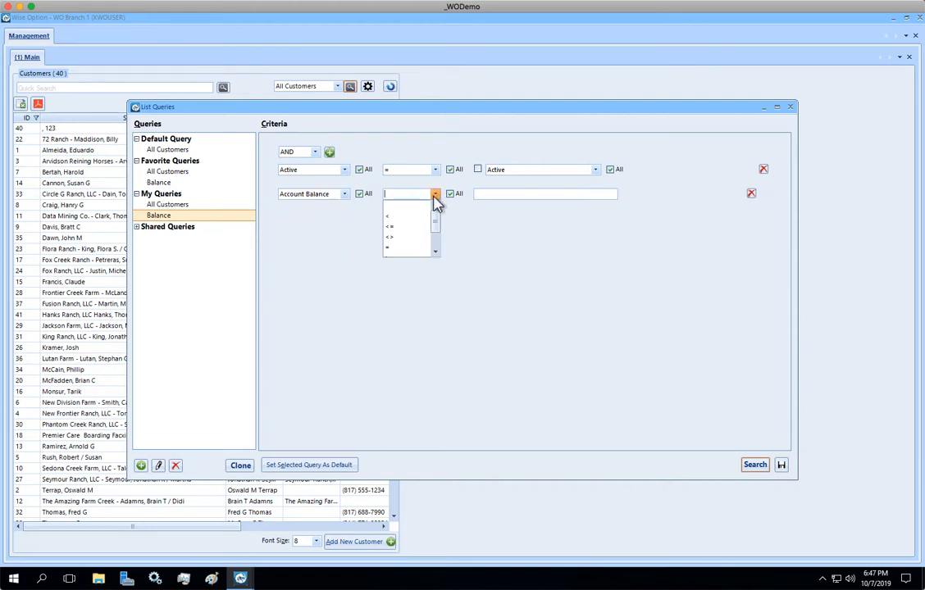
click(391, 238)
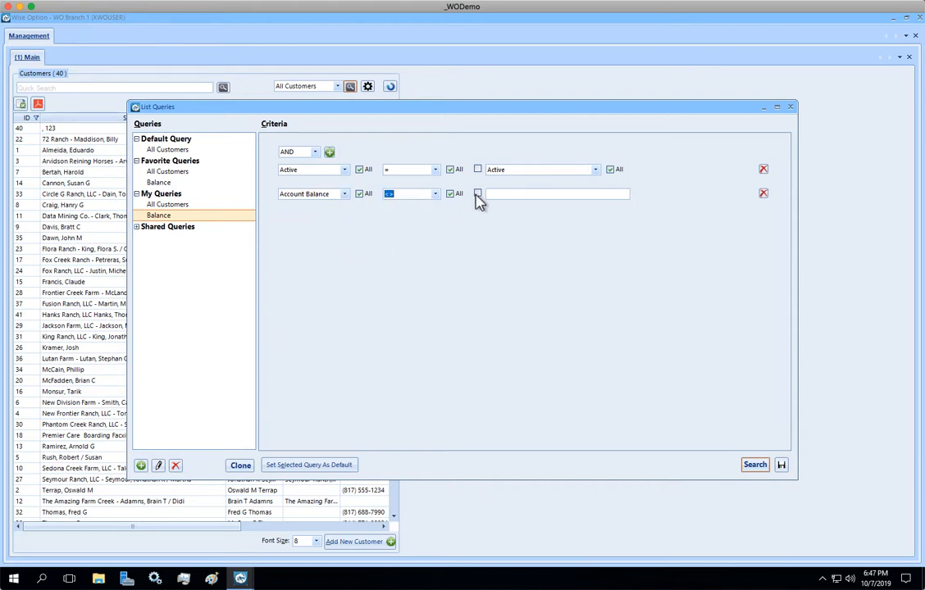
click(477, 194)
drag(392, 112, 601, 90)
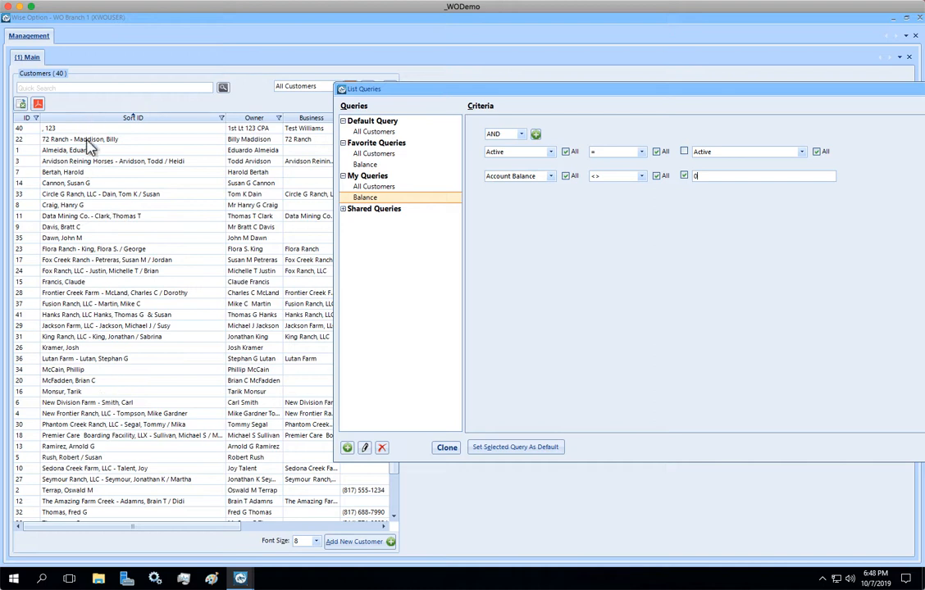
drag(714, 93, 502, 78)
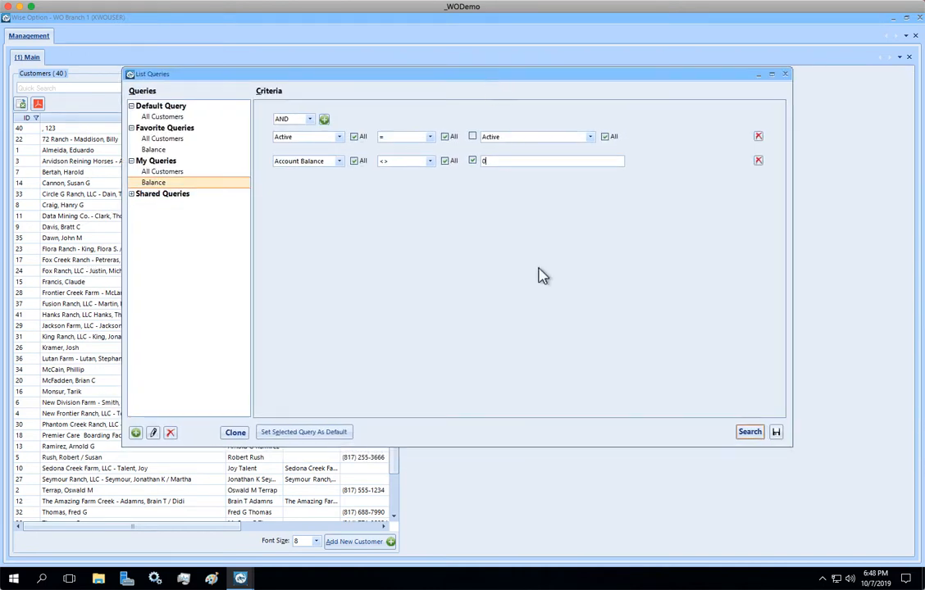
Save the Balance query and run it on the customer list to check the Account Balance column.
click(775, 432)
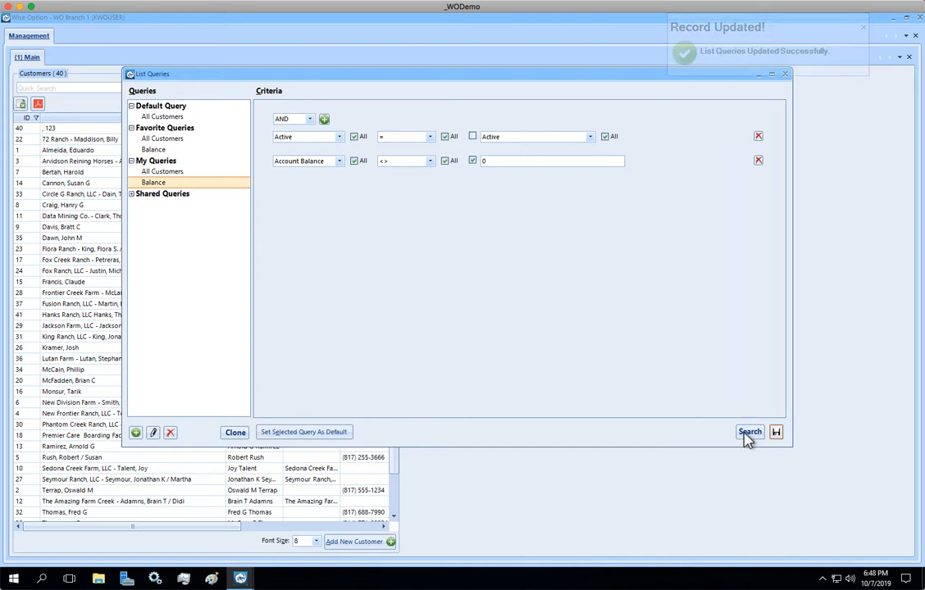
click(746, 435)
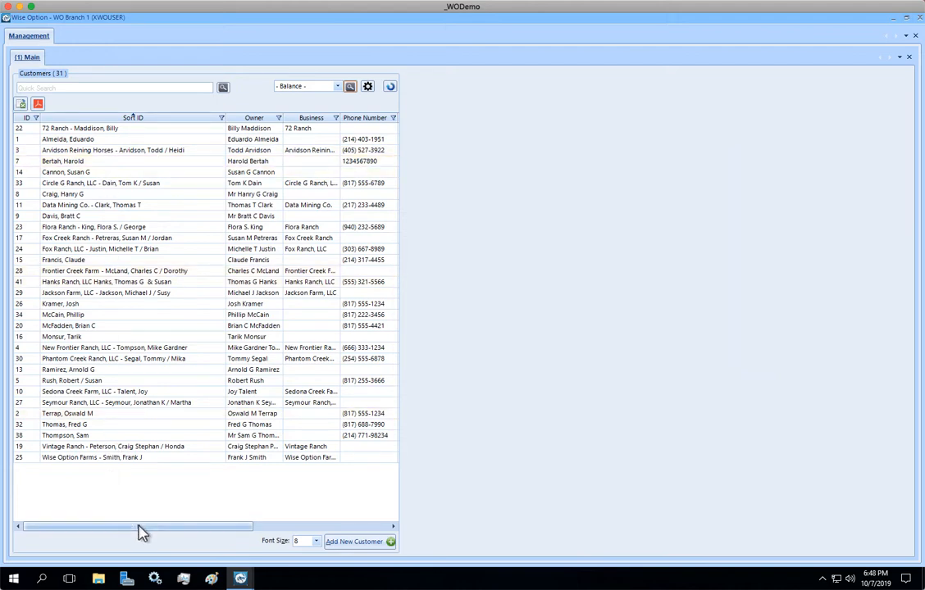
drag(139, 528, 340, 532)
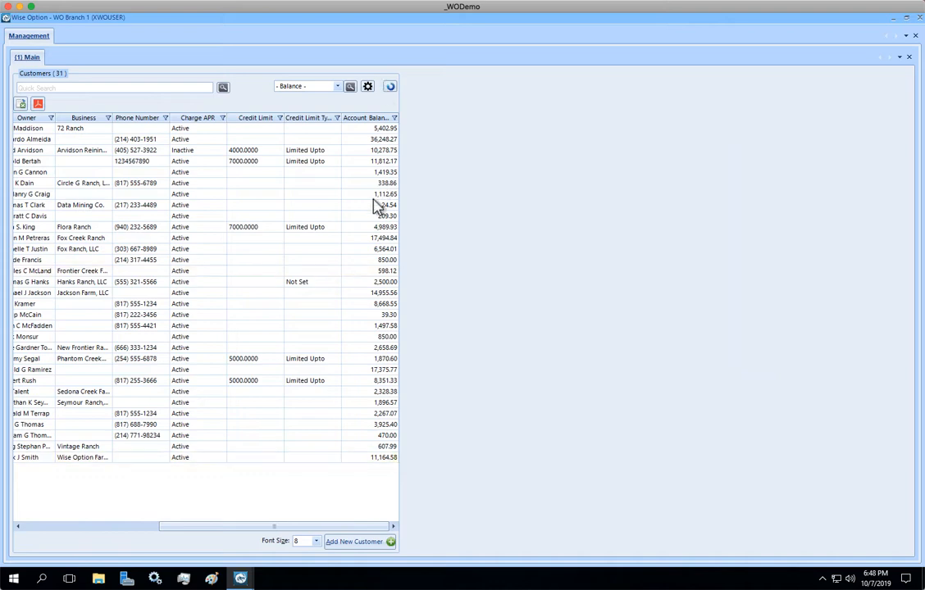
drag(320, 527, 72, 516)
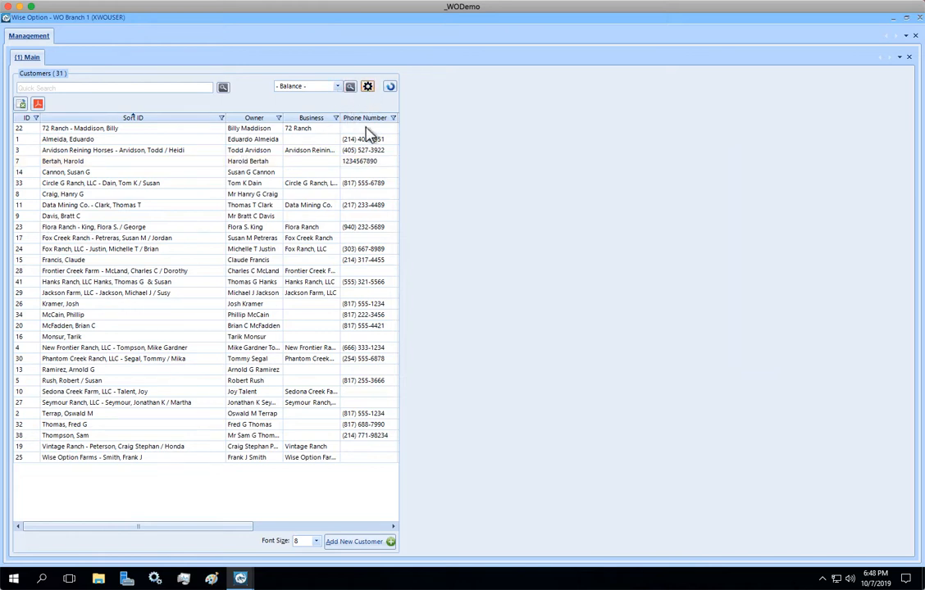
Open the customer list settings and review the available, selected and sort fields of the Main layout.
drag(362, 123, 499, 146)
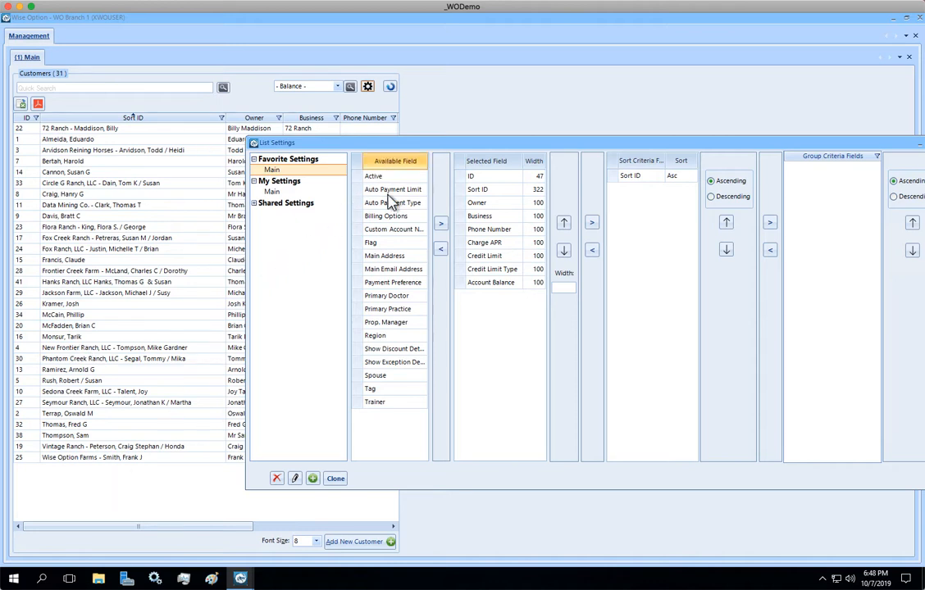
click(373, 388)
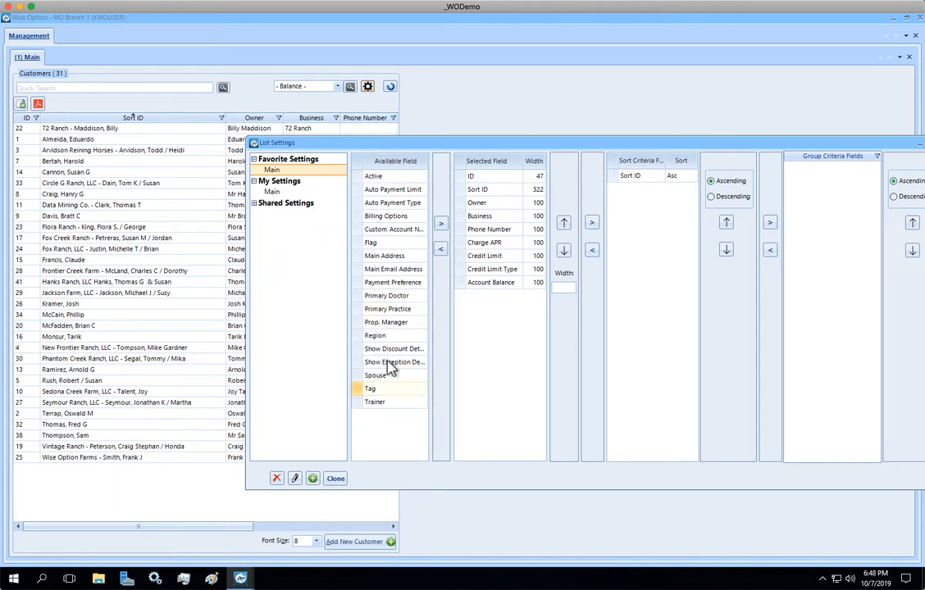
click(382, 401)
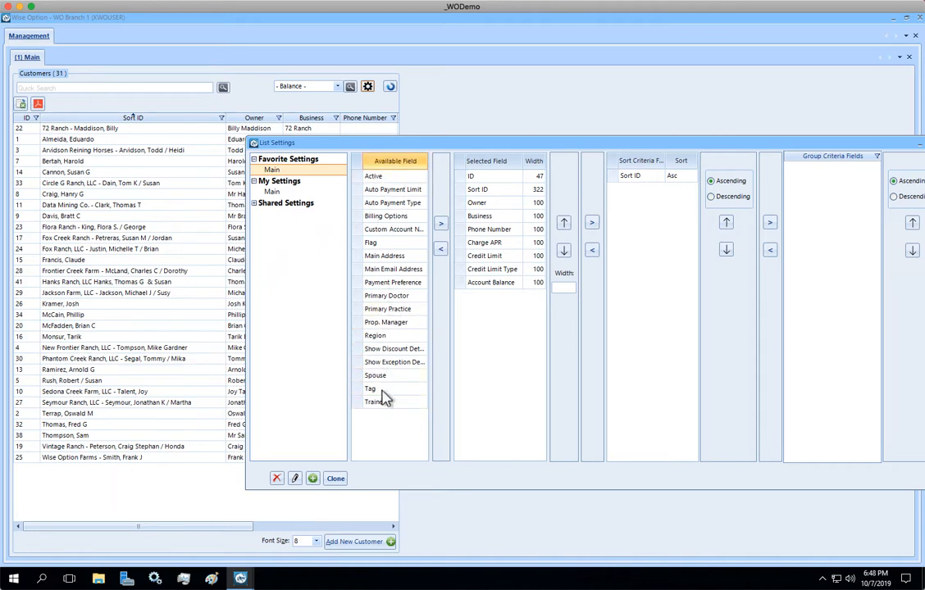
click(490, 207)
click(504, 256)
click(506, 175)
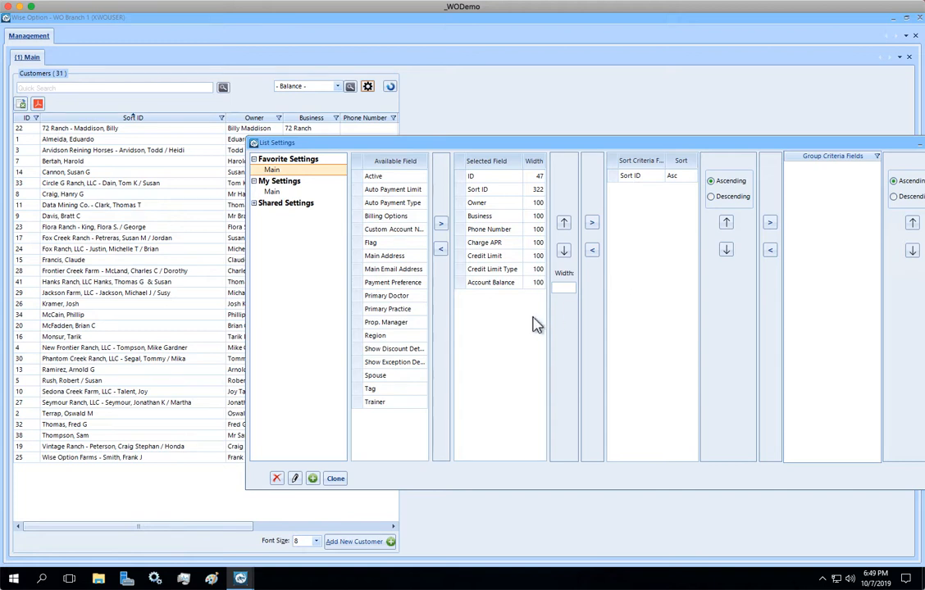
Create a new non-favorite list settings record named Balance List under My Settings.
click(276, 193)
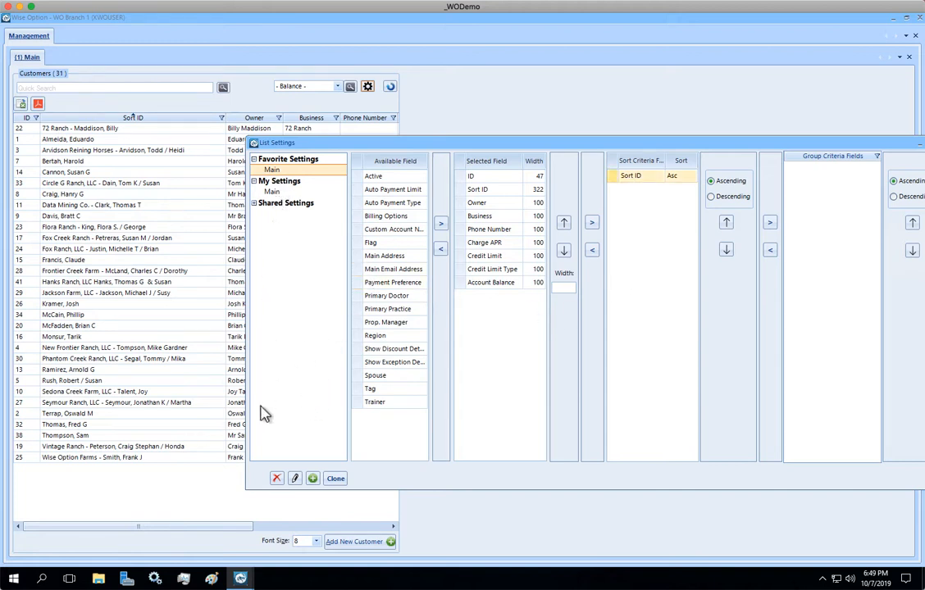
click(313, 479)
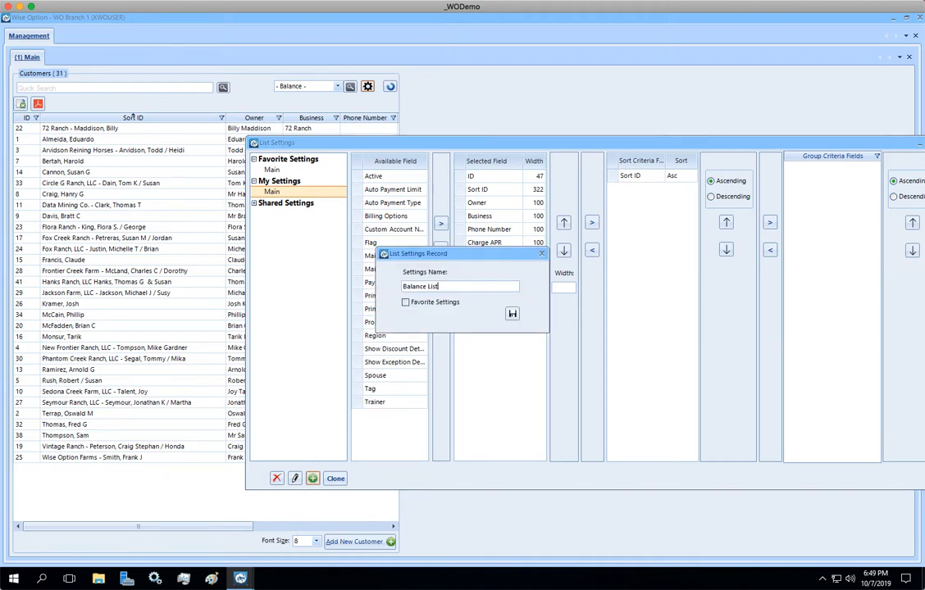
text(Balance List)
click(512, 313)
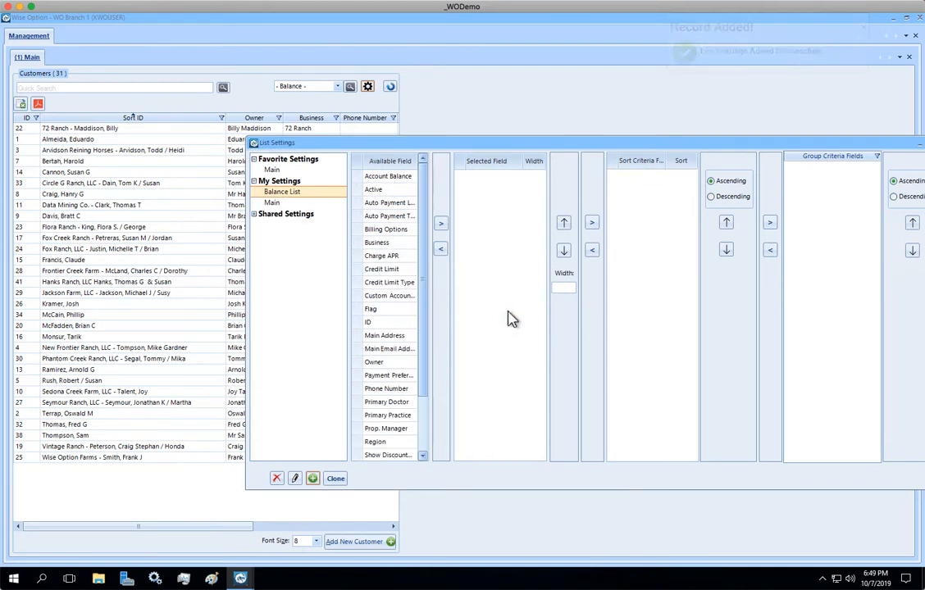
Add the ID and Sort ID fields to the selected fields of Balance List.
click(391, 322)
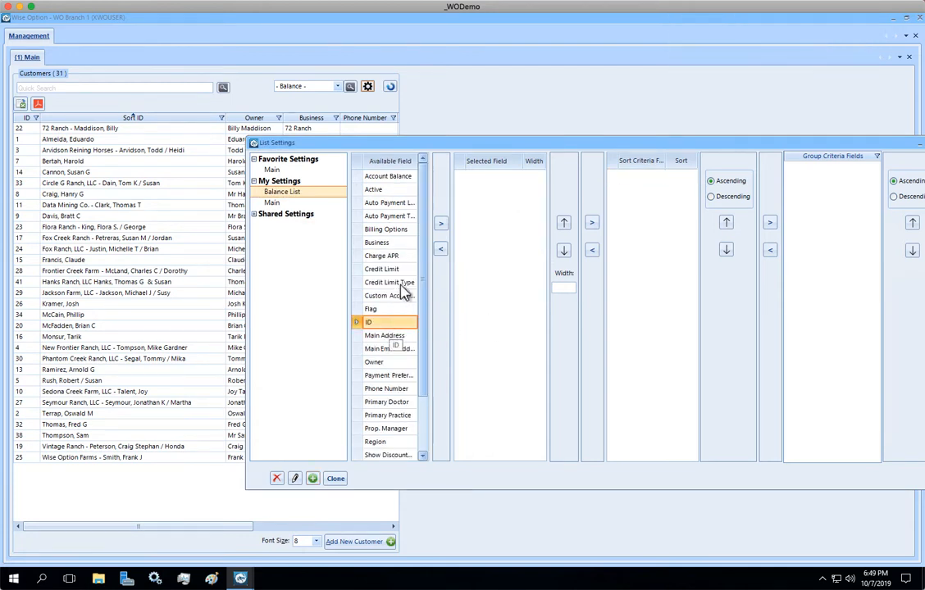
click(442, 227)
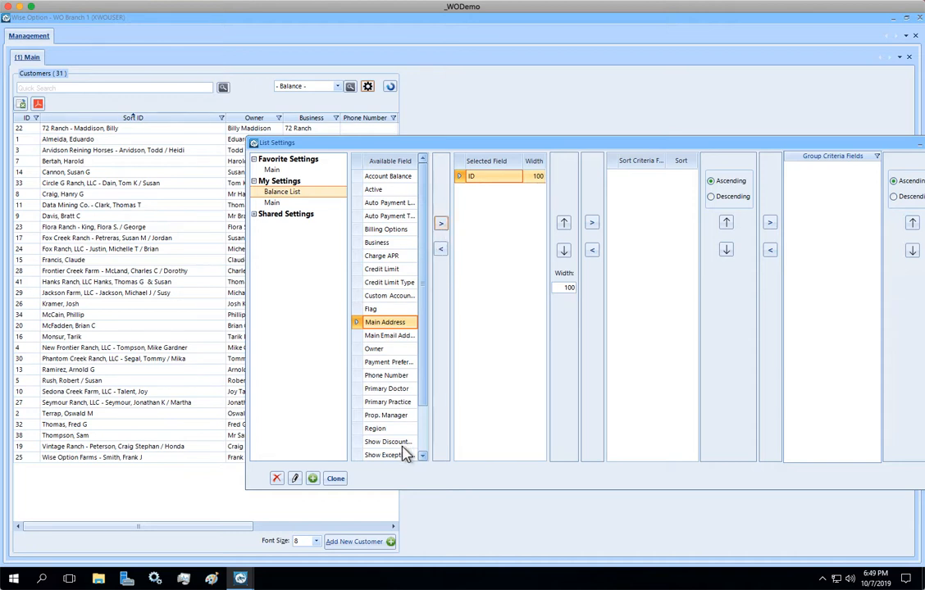
scroll(414, 425, down, 2)
click(399, 417)
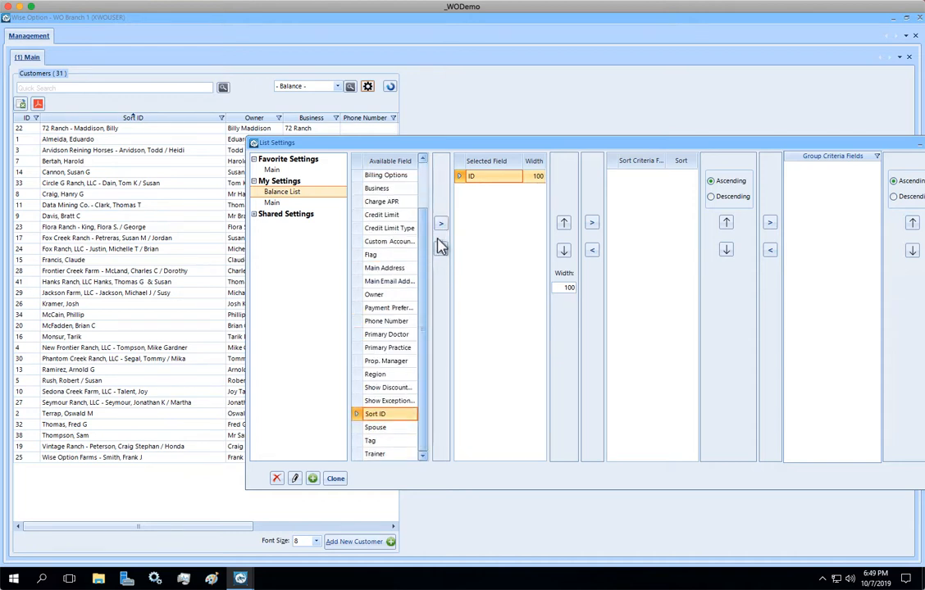
click(441, 223)
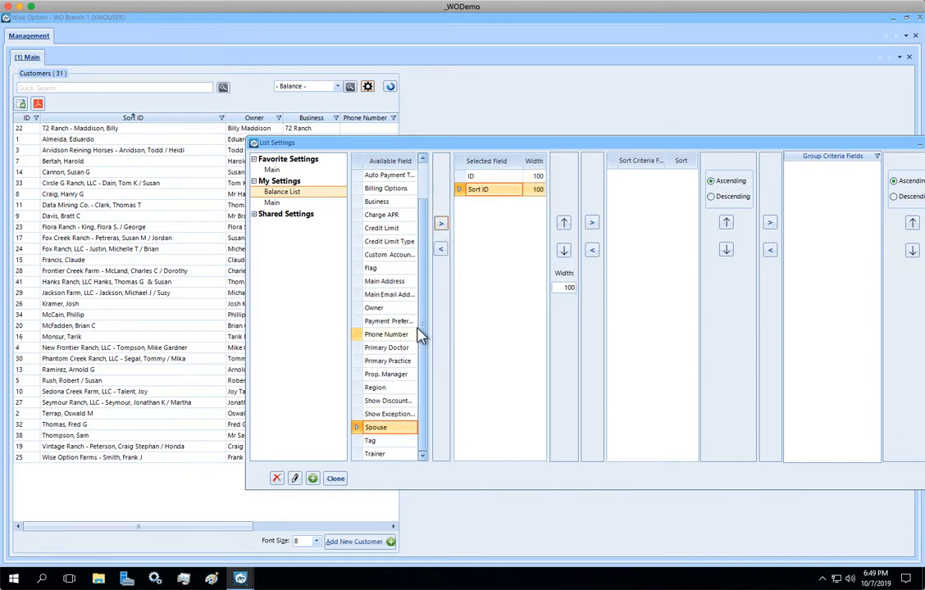
Add the Account Balance field to the selected fields of Balance List.
click(426, 191)
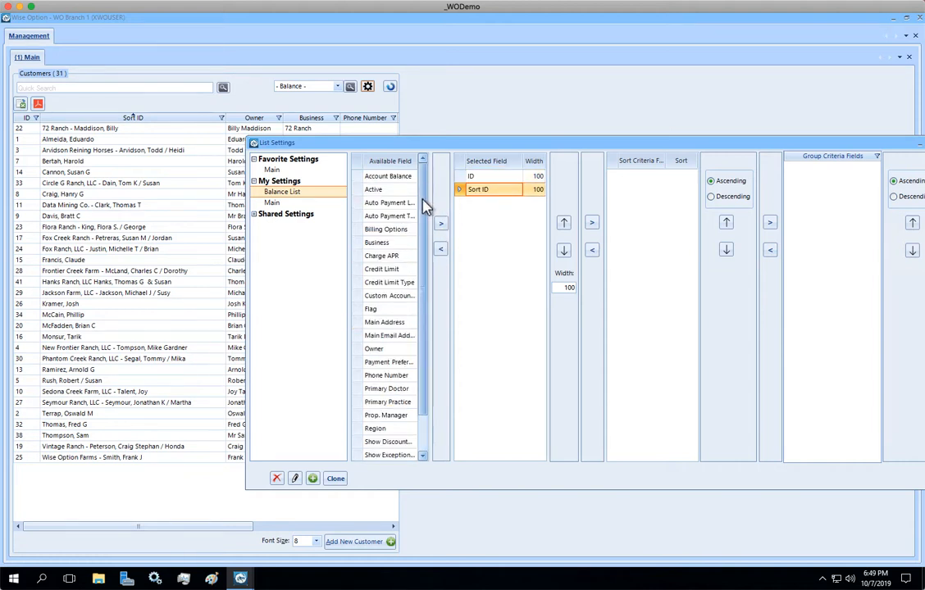
click(406, 177)
click(440, 226)
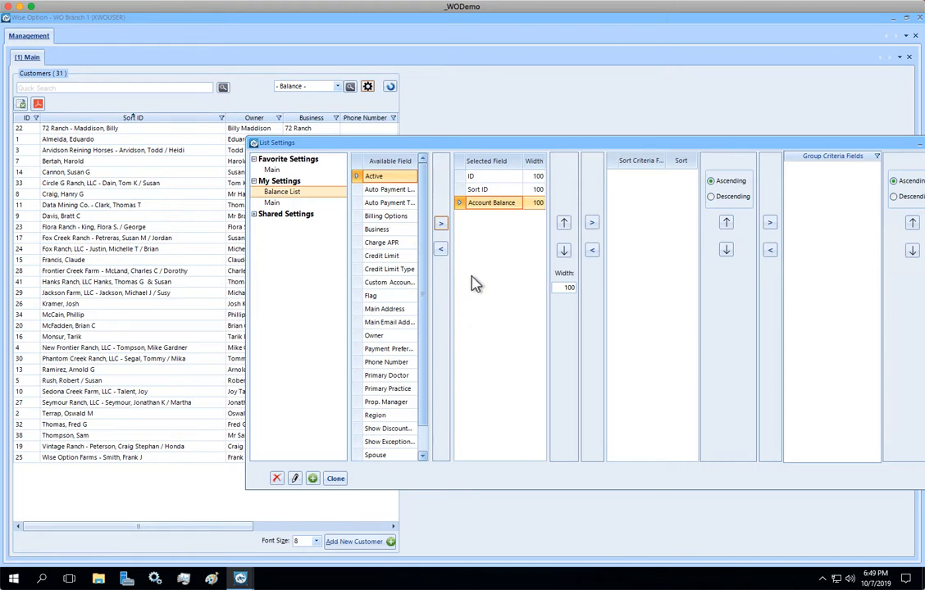
Make Sort ID the sort criterion of Balance List and save the list settings.
click(496, 190)
click(592, 224)
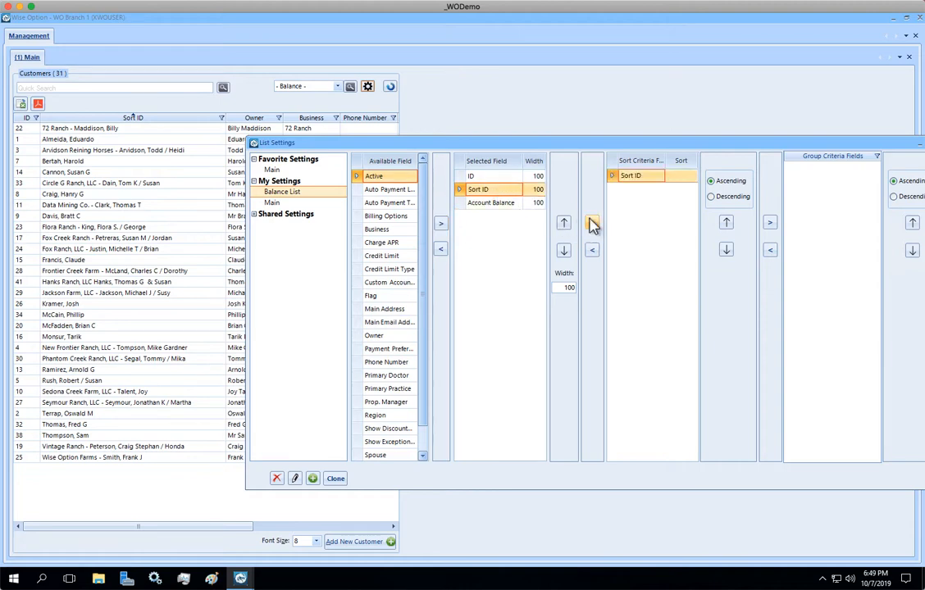
drag(722, 142, 629, 123)
click(849, 462)
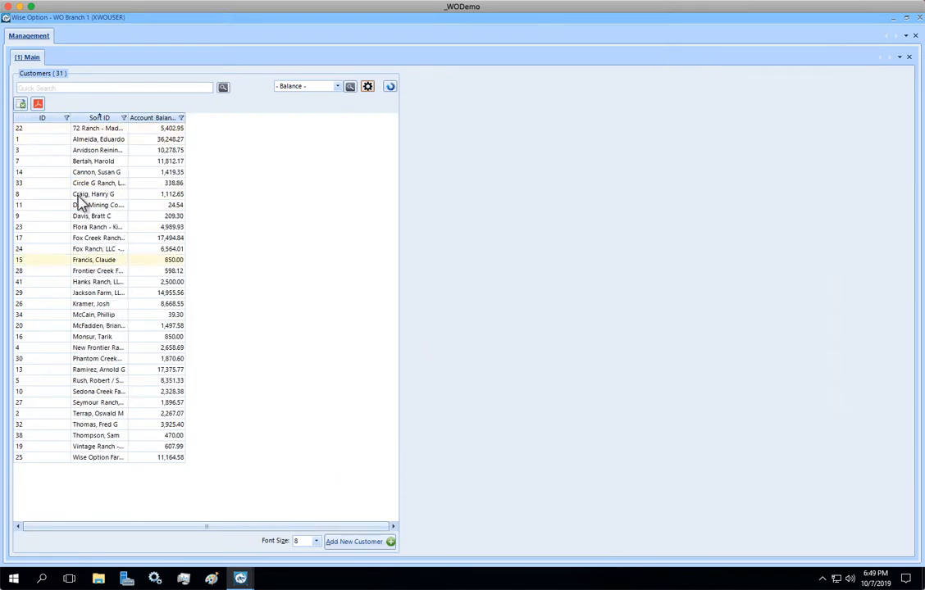
Narrow the customer list's ID column to about 52 and widen its Sort ID column to about 246.
drag(69, 123, 43, 121)
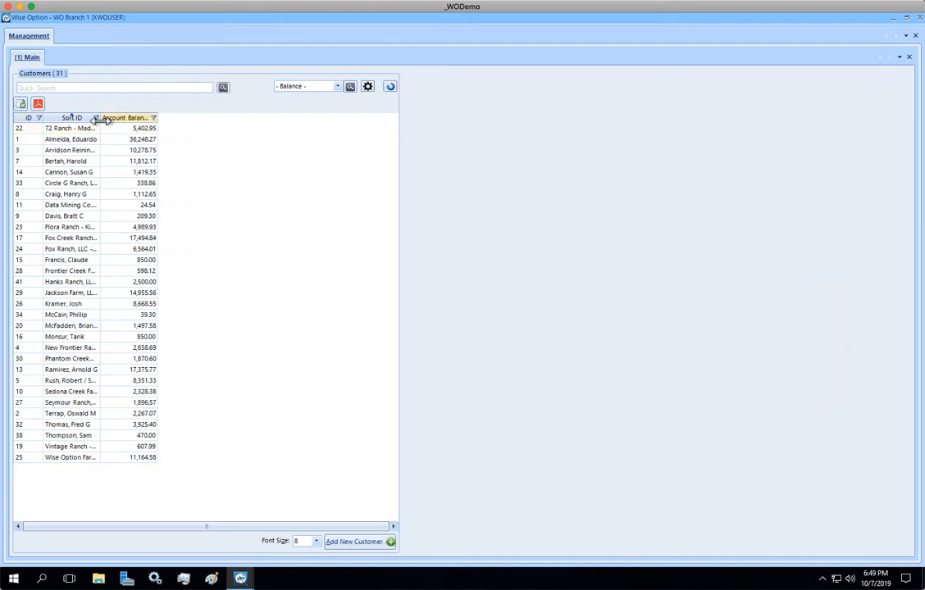
drag(164, 122, 184, 120)
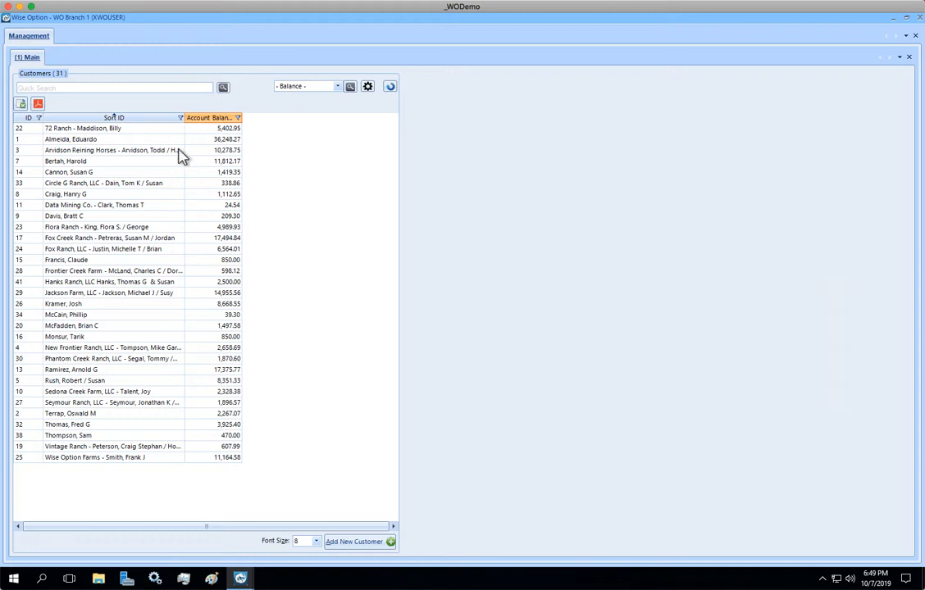
Set the Account Balance field's width to 70 in the Balance List settings and save.
click(367, 88)
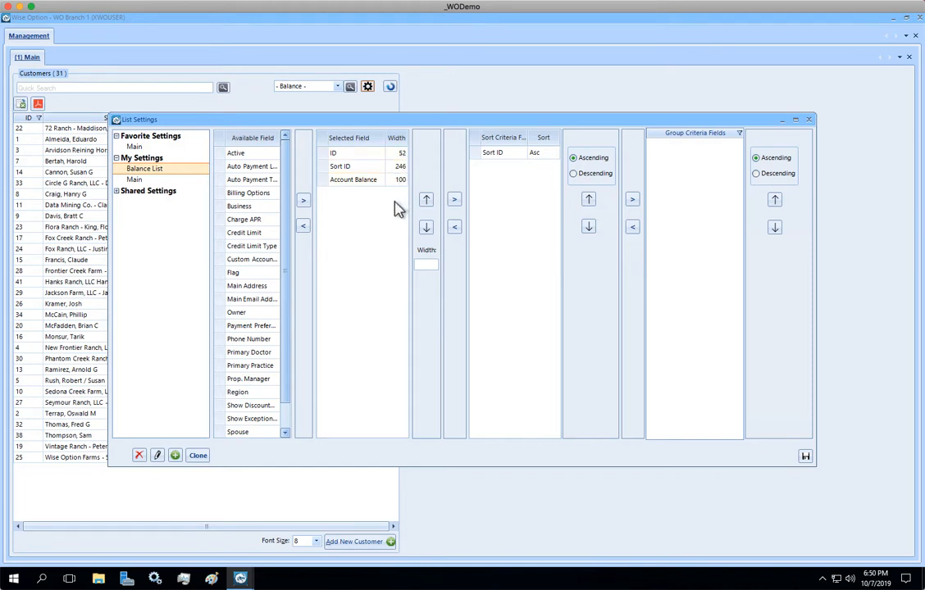
click(402, 181)
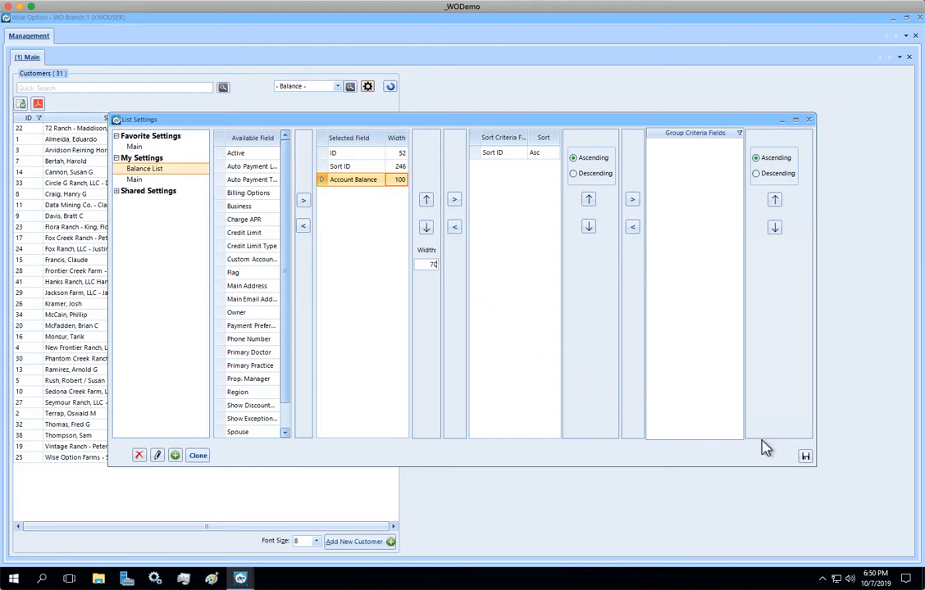
click(805, 457)
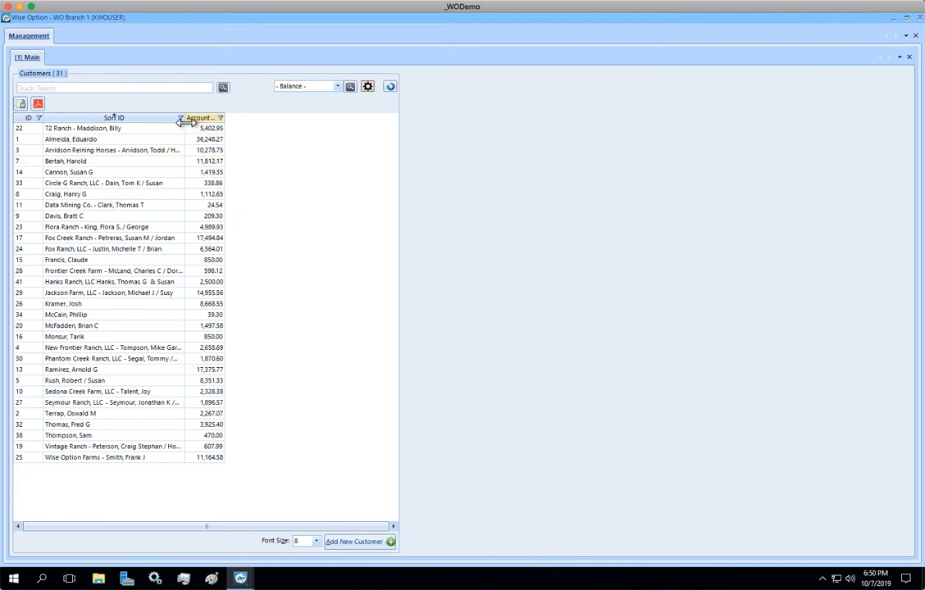
Widen the customer list's Sort ID column to about 266 and its Account Balance column to about 108.
drag(184, 118, 258, 123)
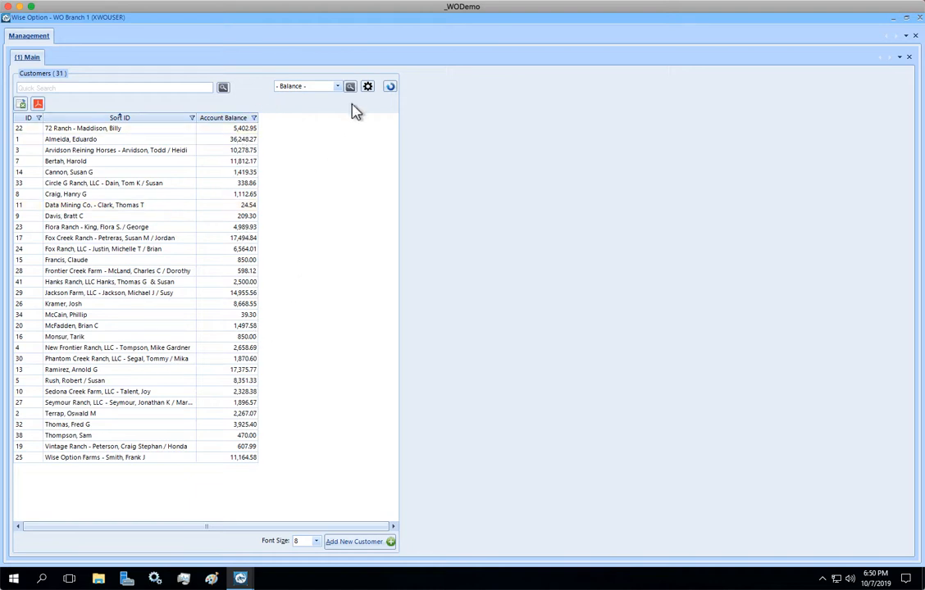
Replace Sort ID with Account Balance as the sort criterion of Balance List and save the settings.
click(368, 87)
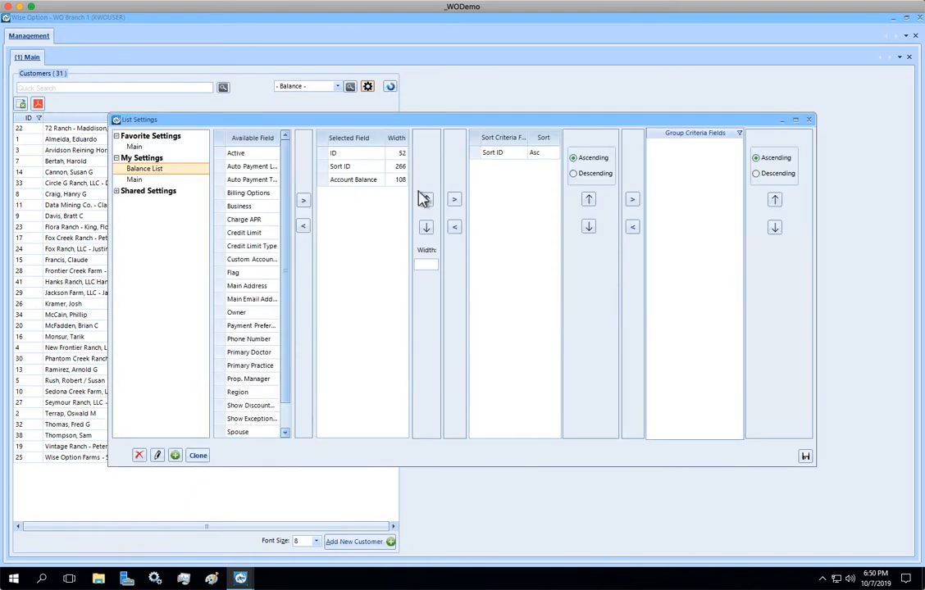
click(492, 154)
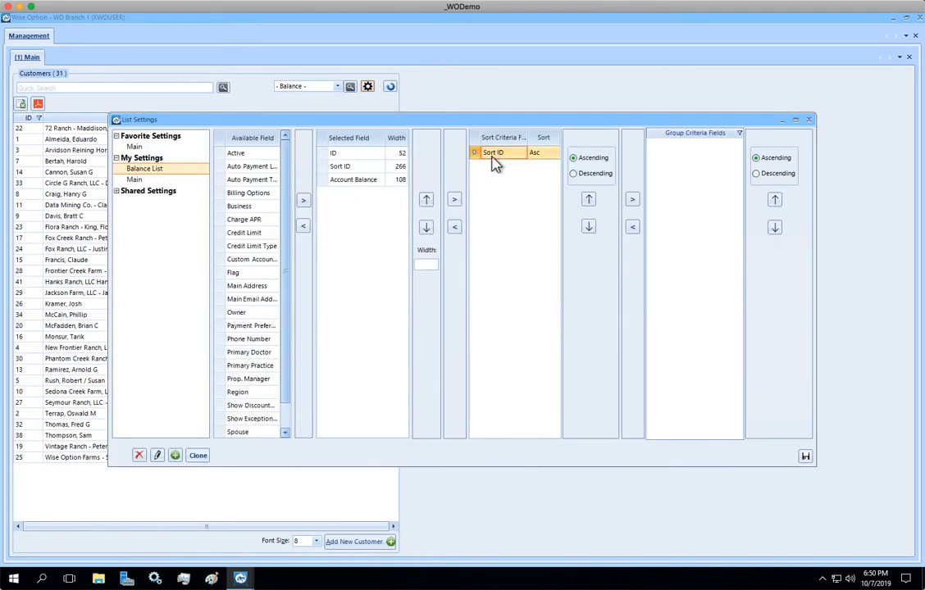
click(455, 226)
click(354, 180)
click(455, 200)
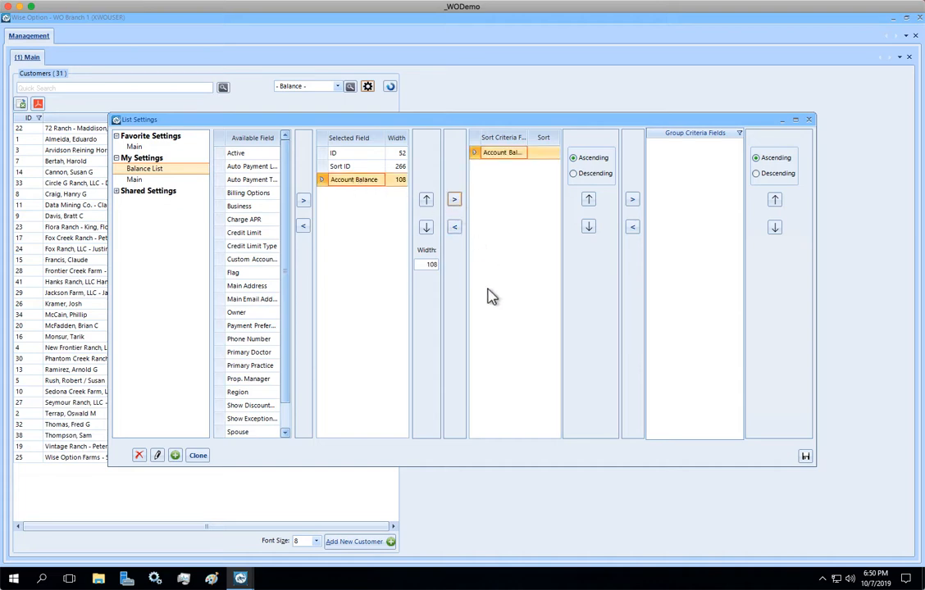
click(806, 456)
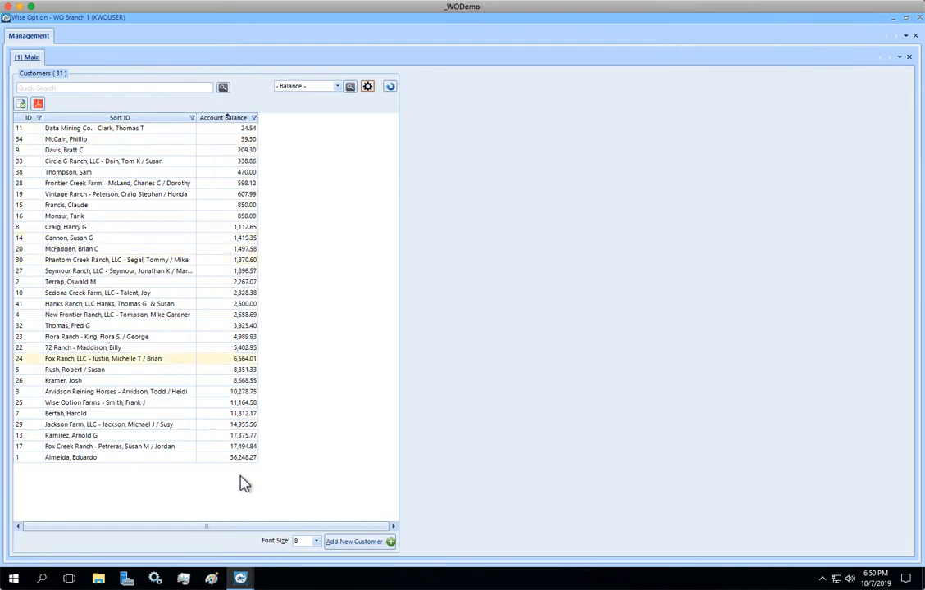
Change the Account Balance sort order in Balance List to descending and save the settings.
click(368, 87)
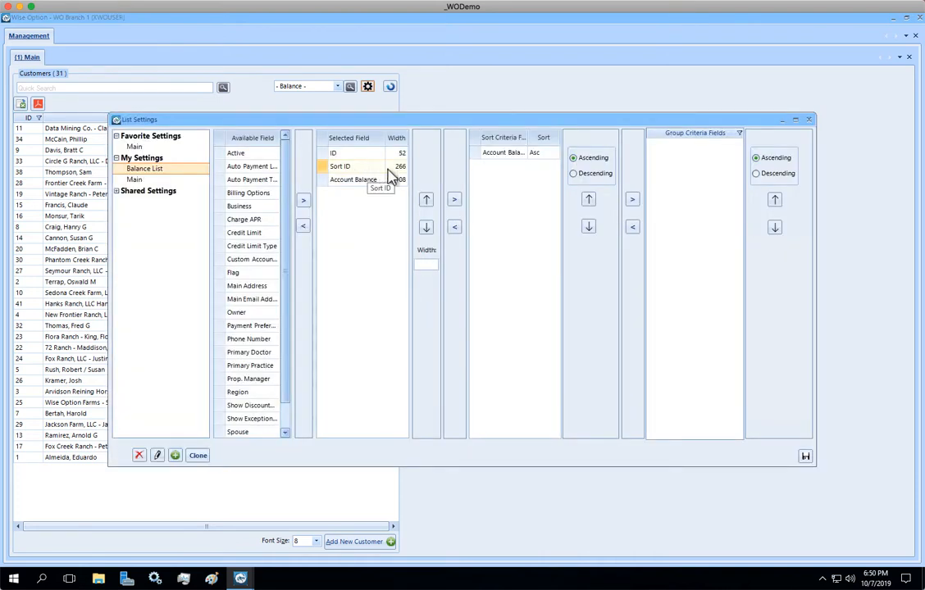
click(489, 155)
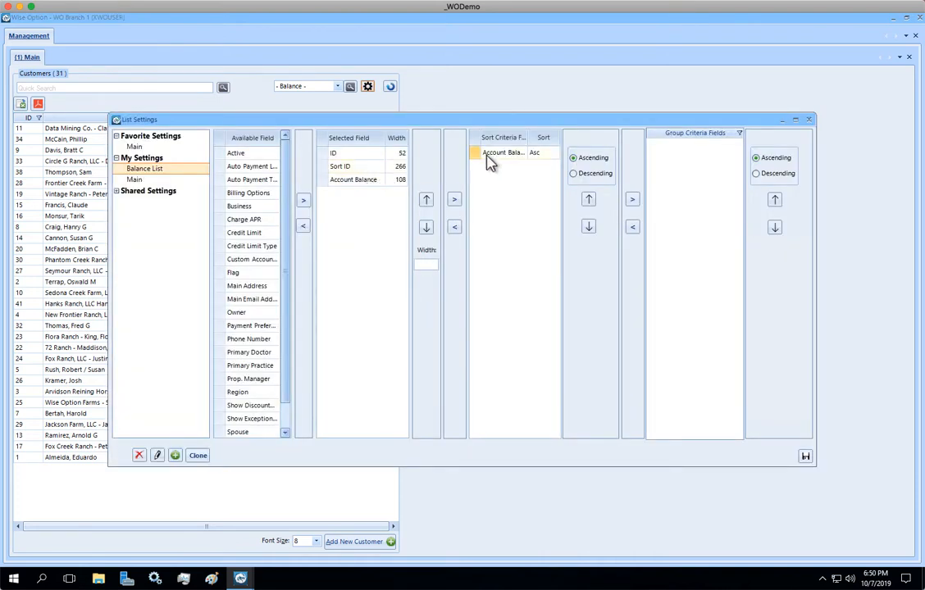
click(573, 174)
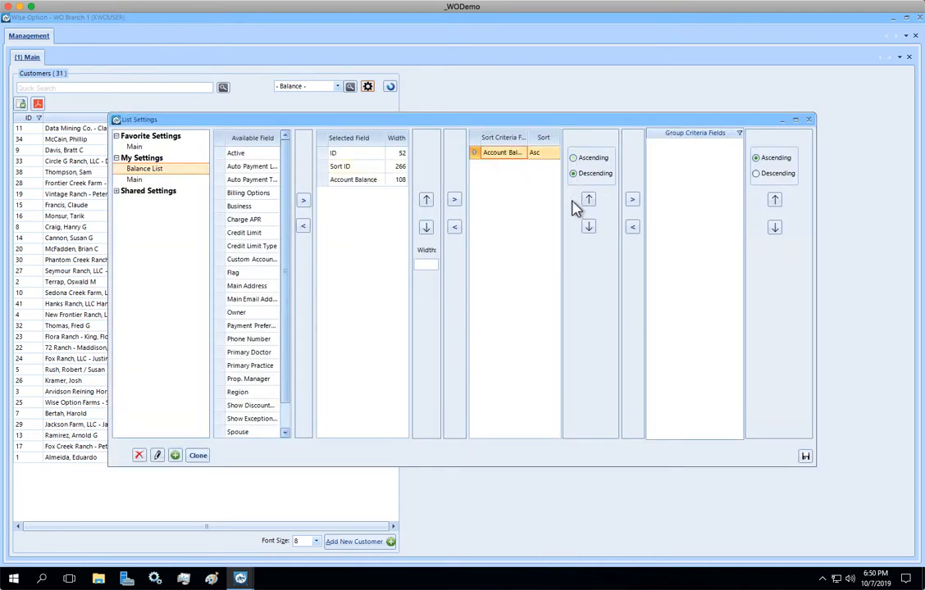
click(806, 456)
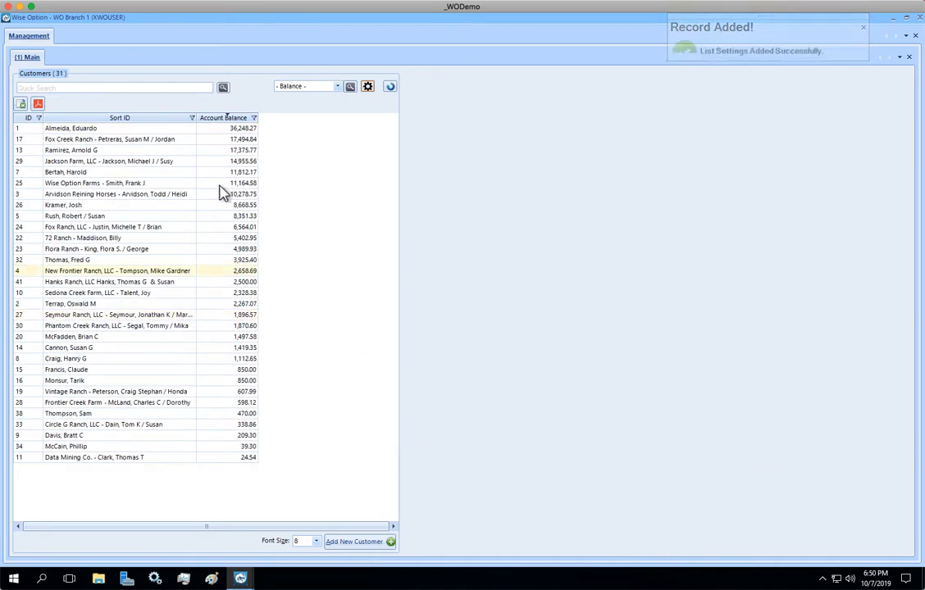